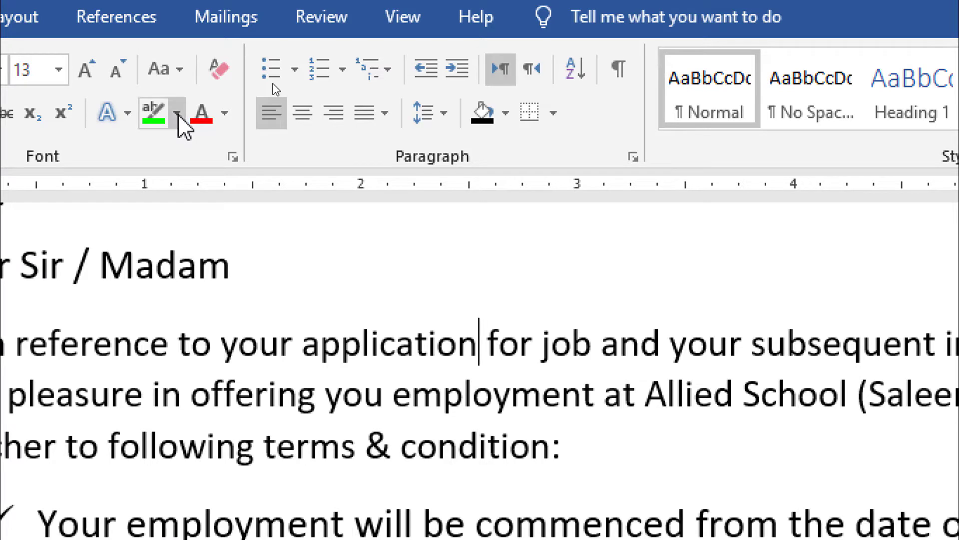
Try the bright green text highlighter on the word "application" in the opening paragraph, undo the highlight and stop highlighting
{"action": "left_click", "coordinate": [176, 113]}
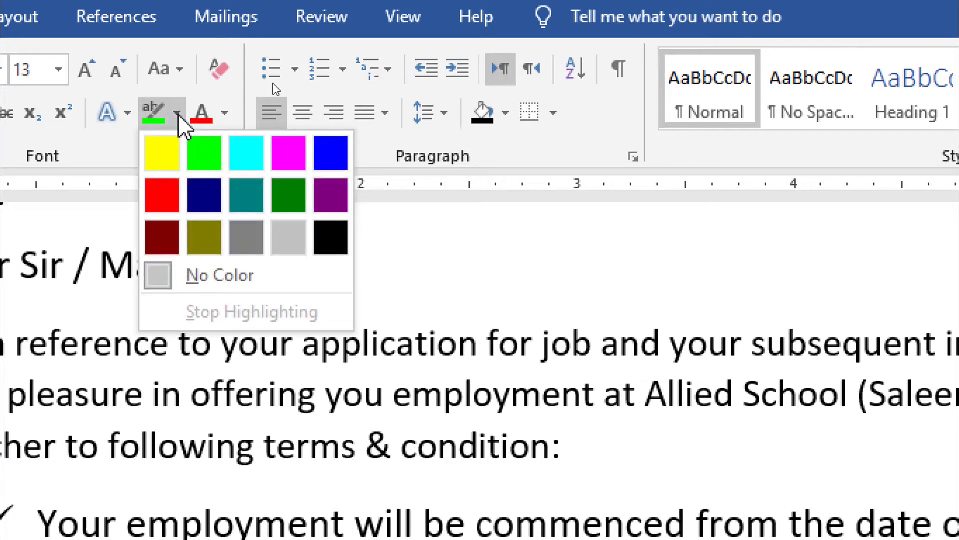
{"action": "left_click", "coordinate": [150, 116]}
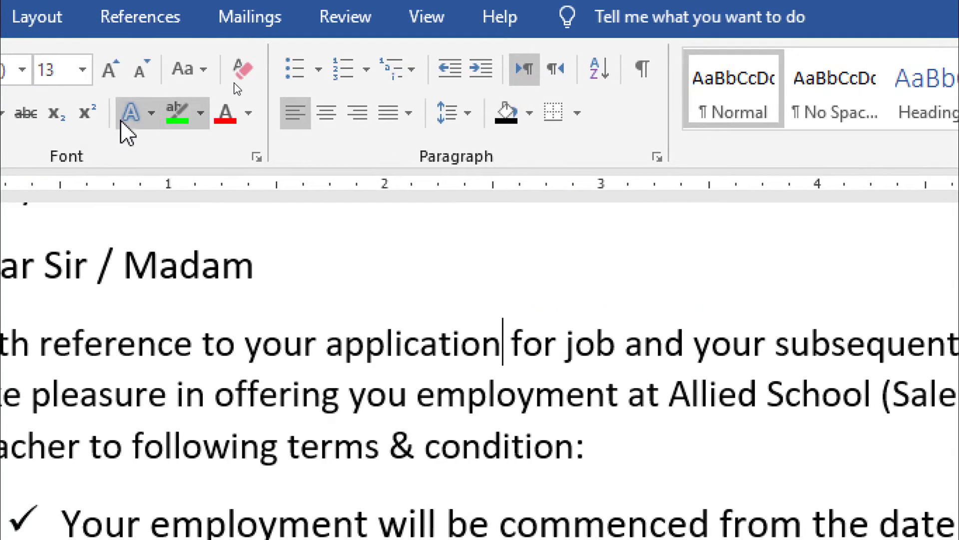
{"action": "left_click", "coordinate": [186, 112]}
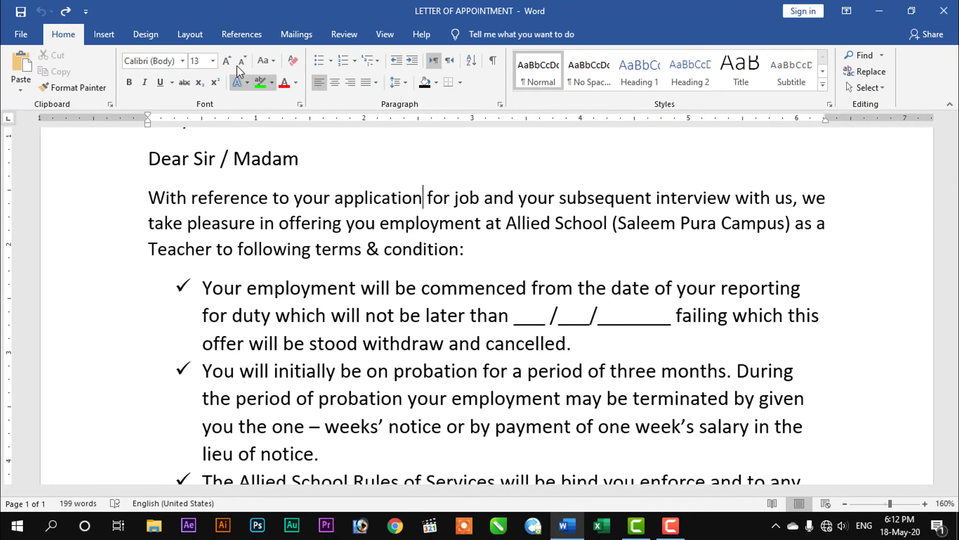
{"action": "left_click_drag", "start_coordinate": [426, 198], "coordinate": [334, 202]}
{"action": "left_click", "coordinate": [350, 203]}
{"action": "key", "text": "ctrl+z"}
{"action": "left_click", "coordinate": [272, 82]}
{"action": "left_click", "coordinate": [261, 84]}
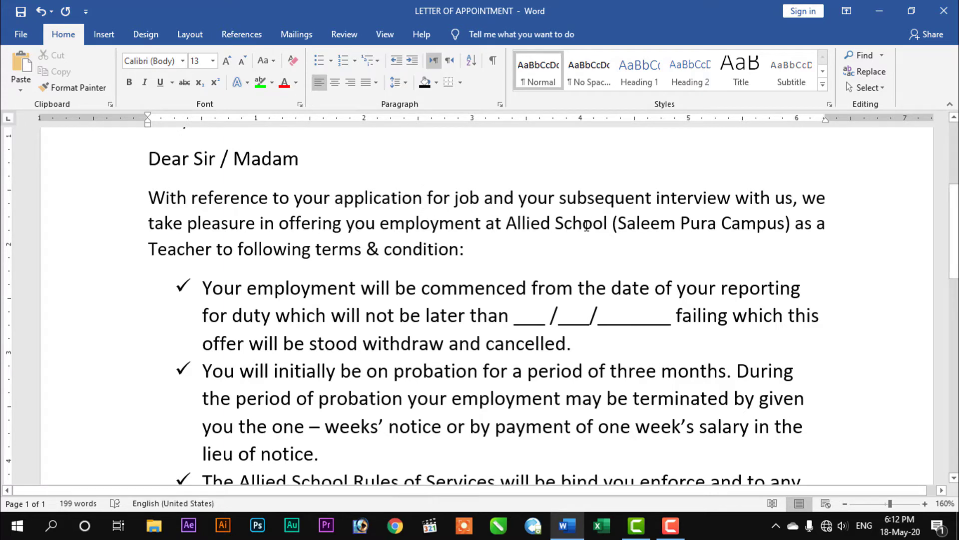
Preview text highlight colors on "Allied School" in the opening paragraph without applying one
{"action": "left_click_drag", "start_coordinate": [583, 227], "coordinate": [499, 229]}
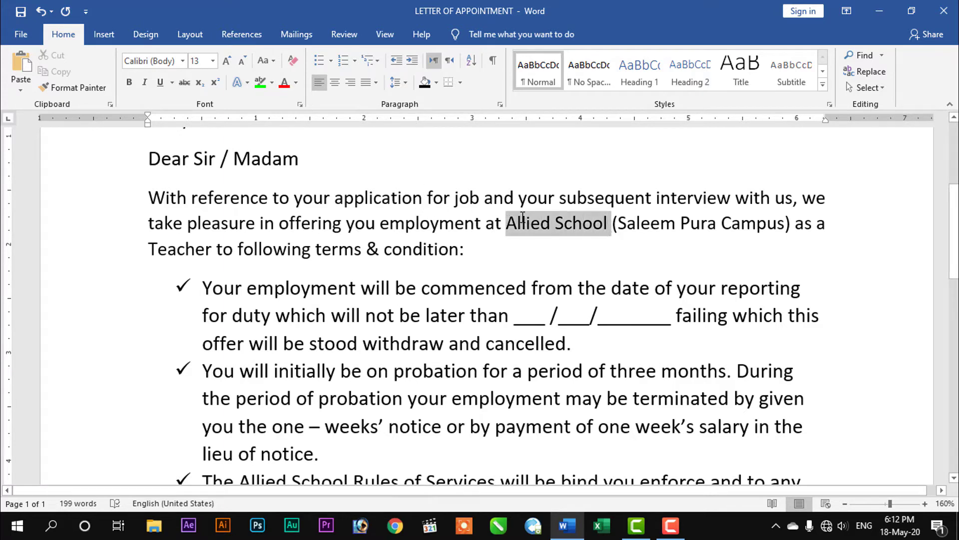
{"action": "left_click", "coordinate": [272, 83]}
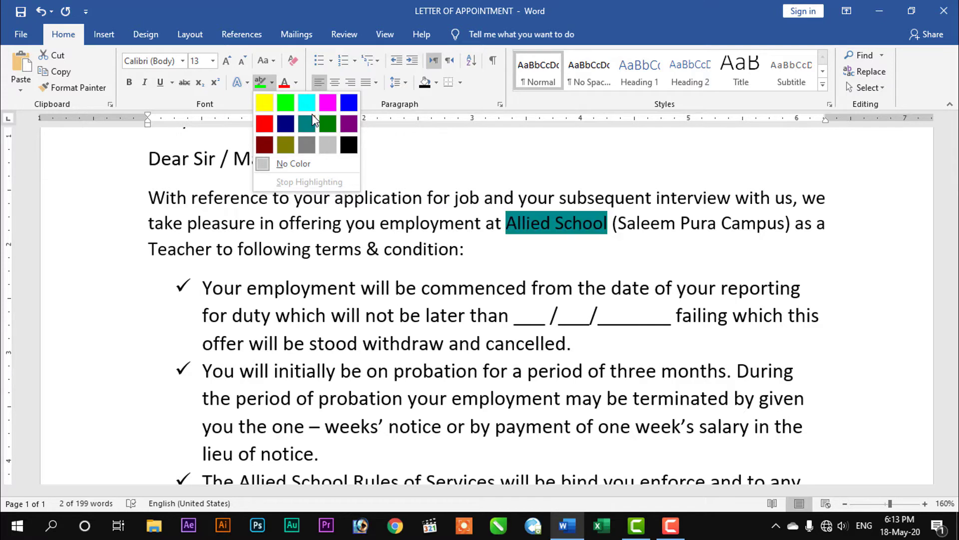
{"action": "left_click", "coordinate": [386, 144]}
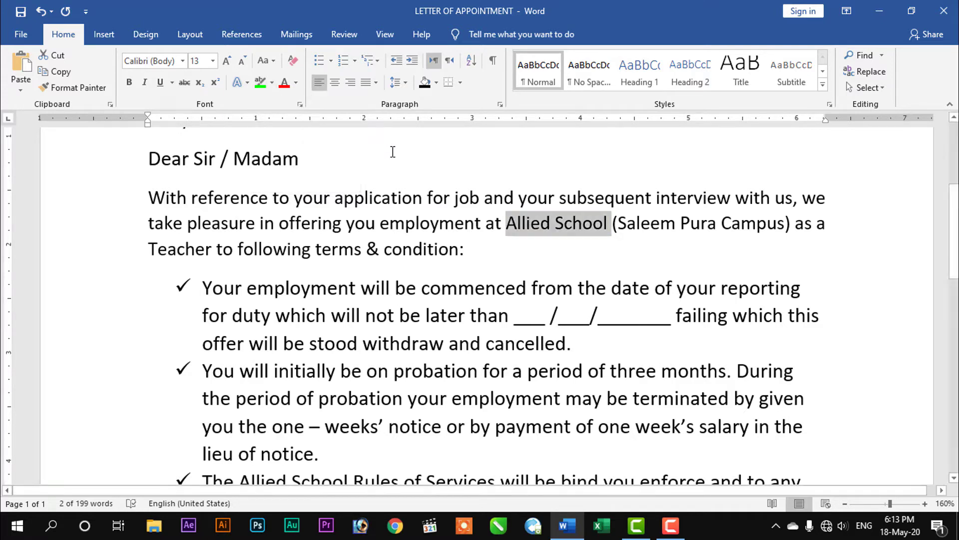
{"action": "left_click", "coordinate": [553, 254]}
Select "Allied School" again and examine the available Shading colors without applying one
{"action": "left_click_drag", "start_coordinate": [609, 227], "coordinate": [507, 226]}
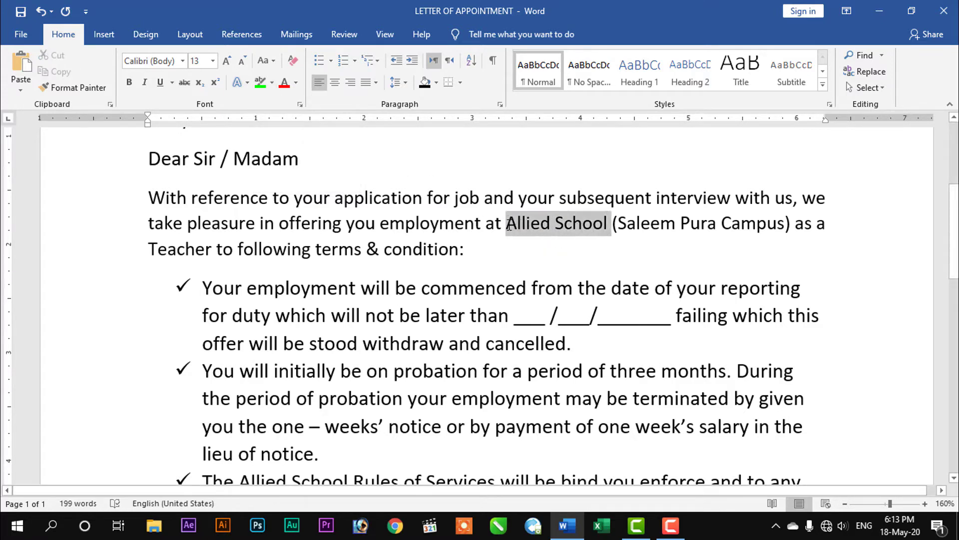
{"action": "left_click", "coordinate": [436, 83]}
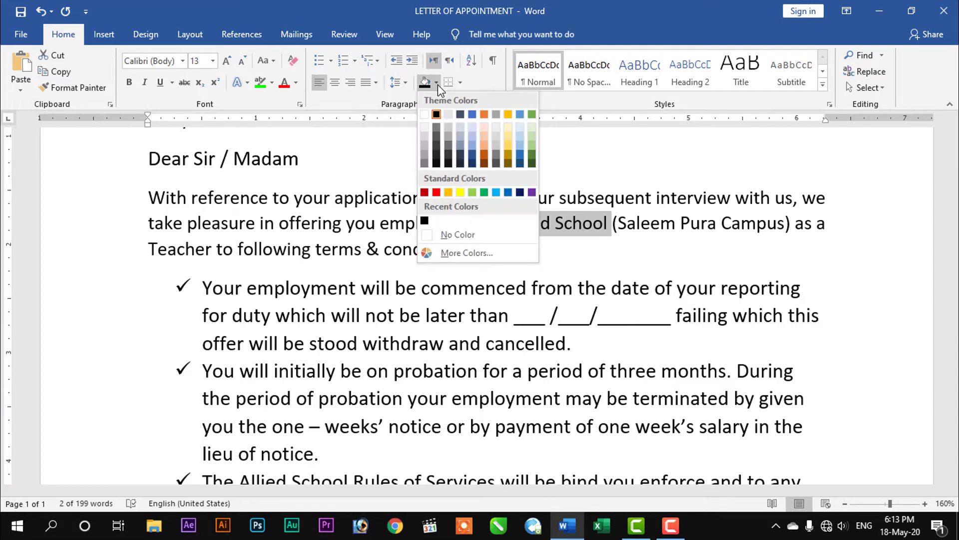
{"action": "left_click", "coordinate": [592, 272]}
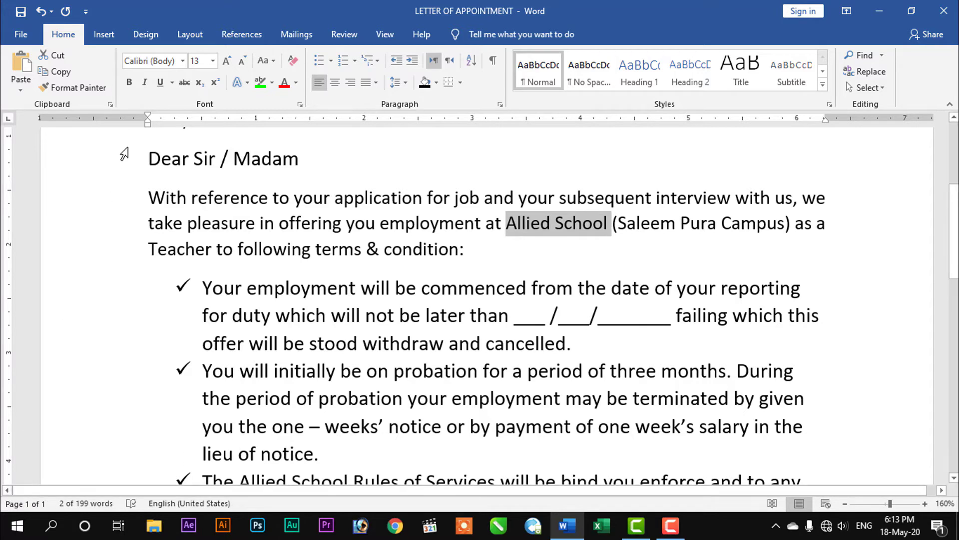
{"action": "left_click", "coordinate": [438, 86]}
{"action": "key", "text": "Escape"}
{"action": "left_click", "coordinate": [637, 257]}
Preview Shading colors on "Saleem Pura Campus" and set its shading to No Color
{"action": "left_click_drag", "start_coordinate": [786, 225], "coordinate": [618, 225]}
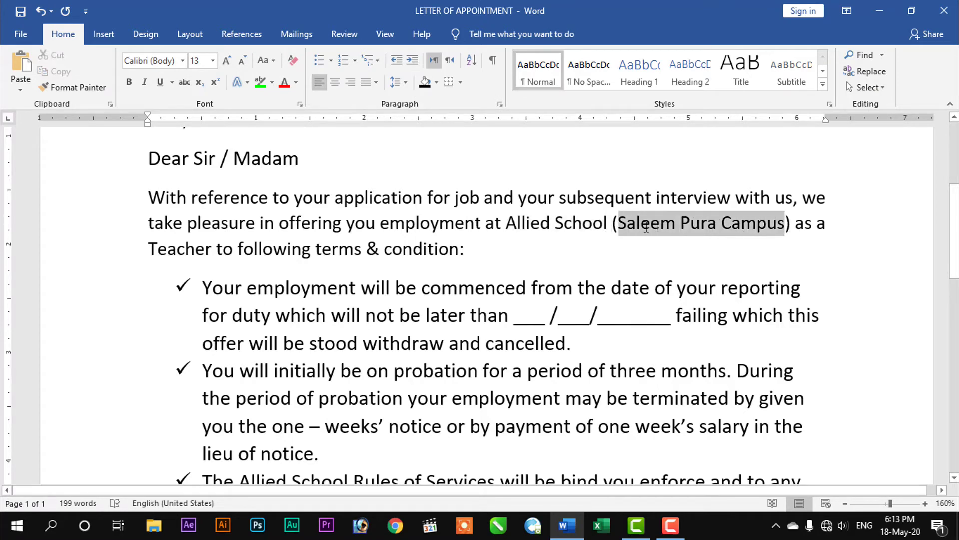
{"action": "left_click", "coordinate": [436, 83]}
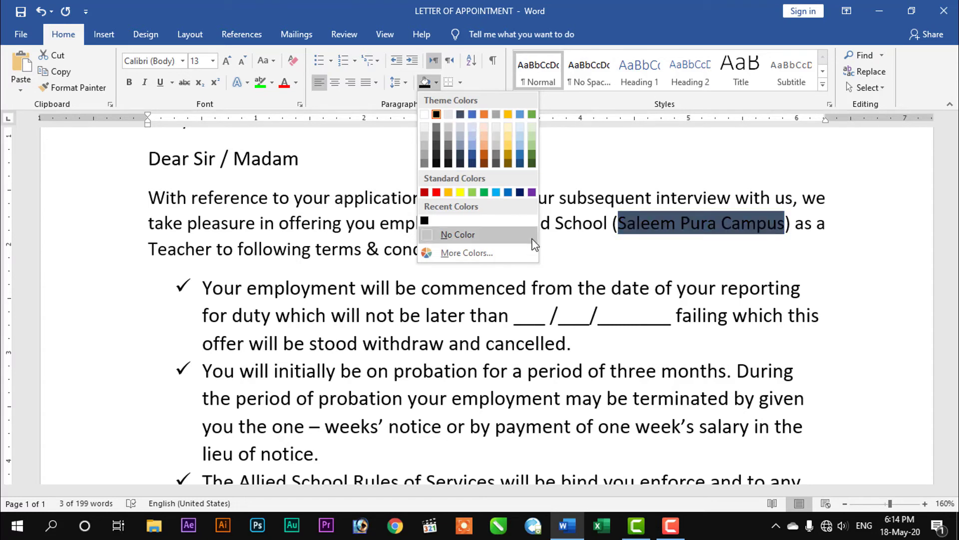
{"action": "left_click", "coordinate": [458, 234]}
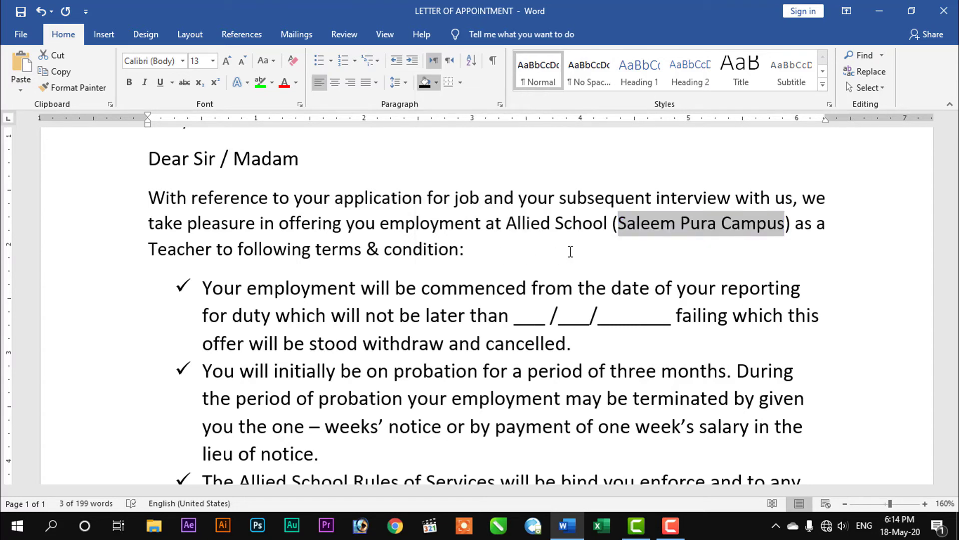
{"action": "left_click", "coordinate": [461, 228]}
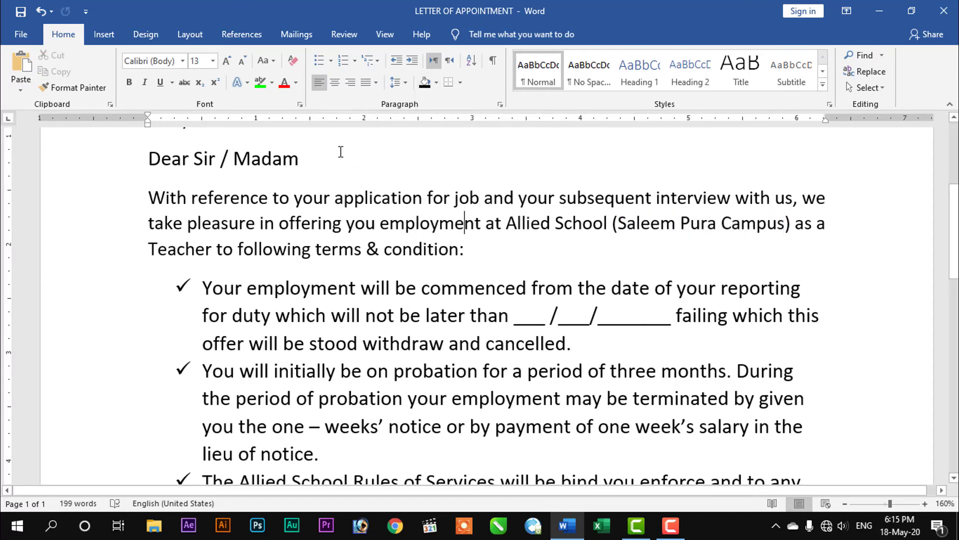
Try highlighting part of the word "employment" in bright green, stop highlighting and undo the highlight
{"action": "left_click", "coordinate": [272, 82]}
{"action": "left_click", "coordinate": [283, 109]}
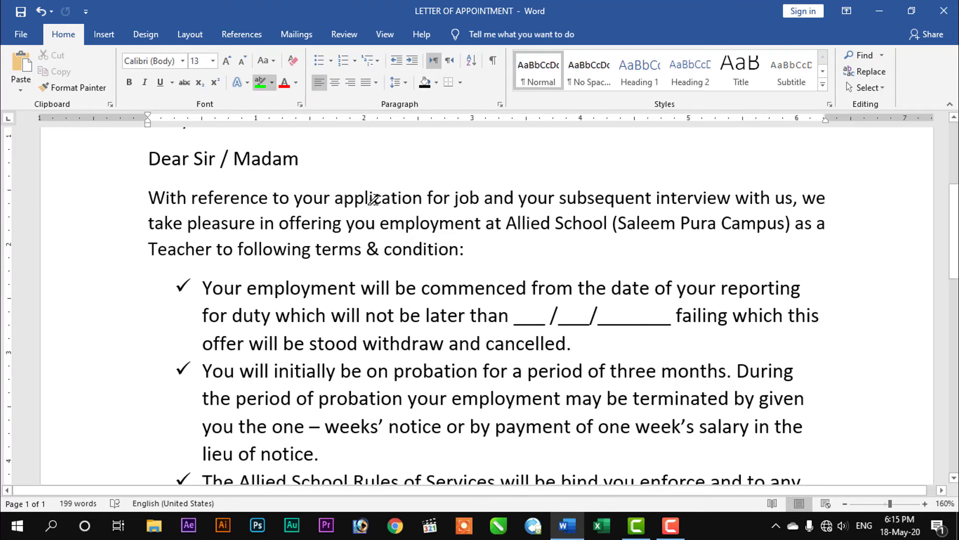
{"action": "left_click_drag", "start_coordinate": [465, 225], "coordinate": [390, 225]}
{"action": "left_click", "coordinate": [265, 84]}
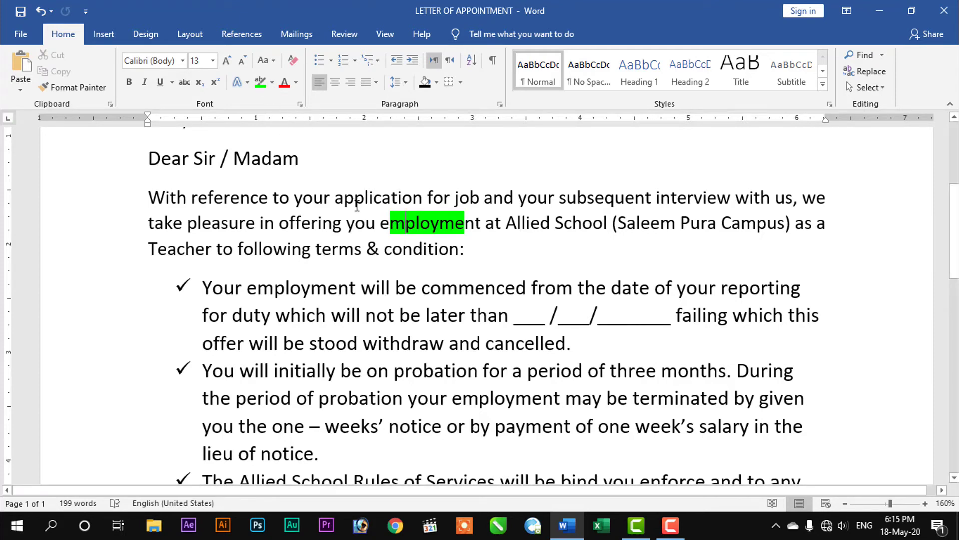
{"action": "key", "text": "ctrl+z"}
{"action": "left_click", "coordinate": [465, 246]}
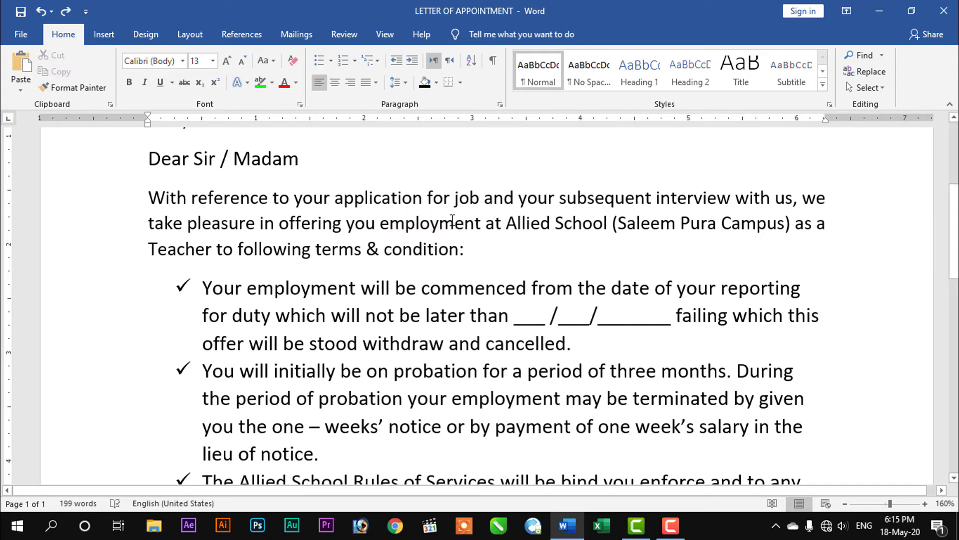
Shade the whole opening paragraph, beginning "With reference to your application", in standard yellow
{"action": "left_click", "coordinate": [454, 223]}
{"action": "left_click", "coordinate": [438, 83]}
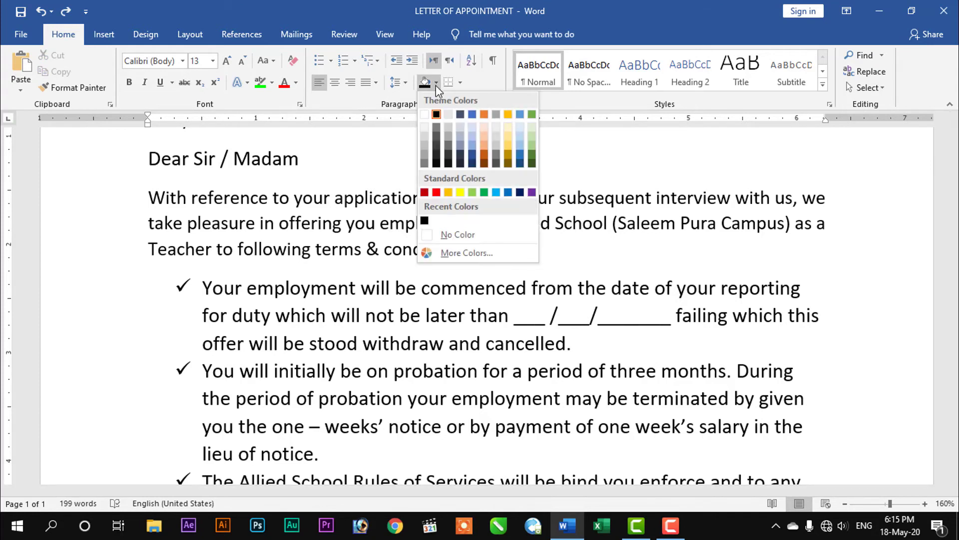
{"action": "left_click", "coordinate": [461, 192]}
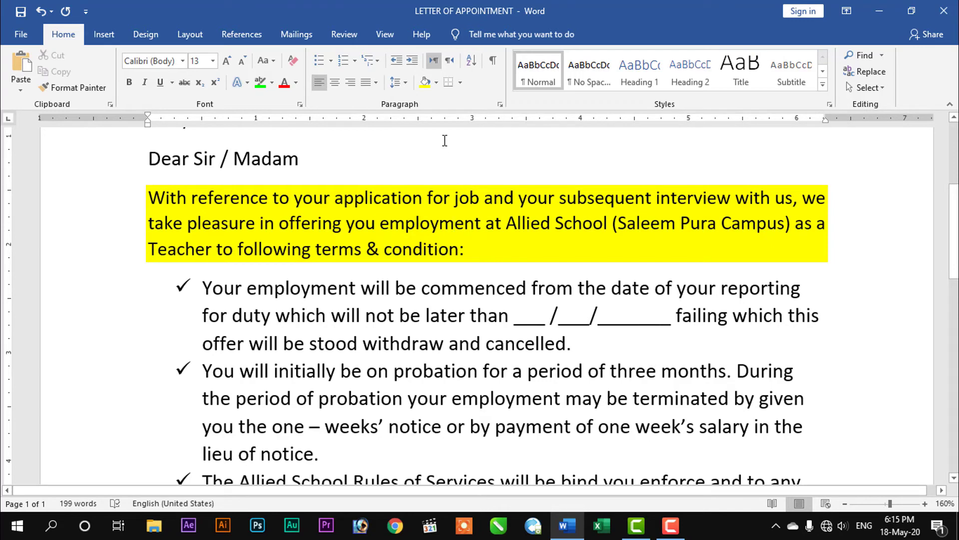
Shade the first bullet paragraph, beginning "Your employment will be commenced", in standard dark red
{"action": "left_click", "coordinate": [495, 348]}
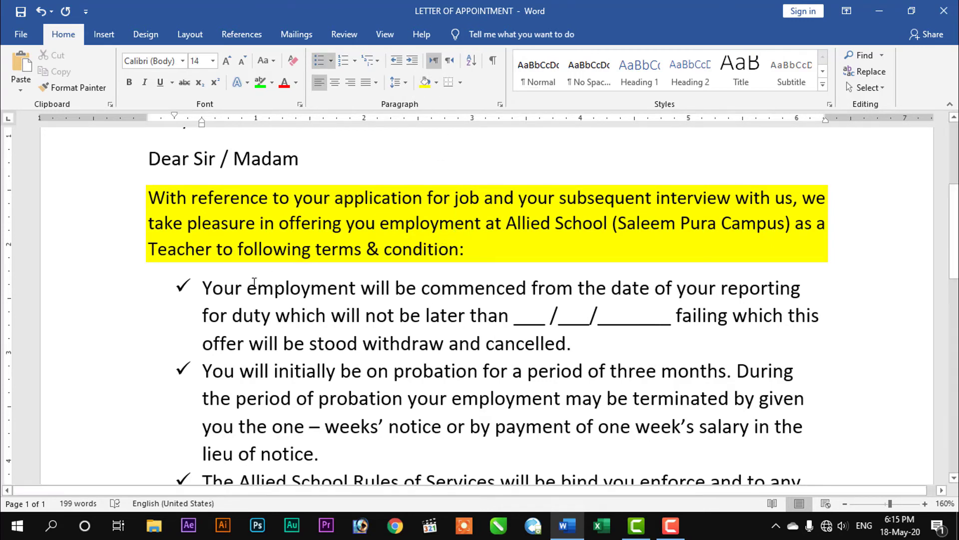
{"action": "left_click_drag", "start_coordinate": [202, 288], "coordinate": [562, 344]}
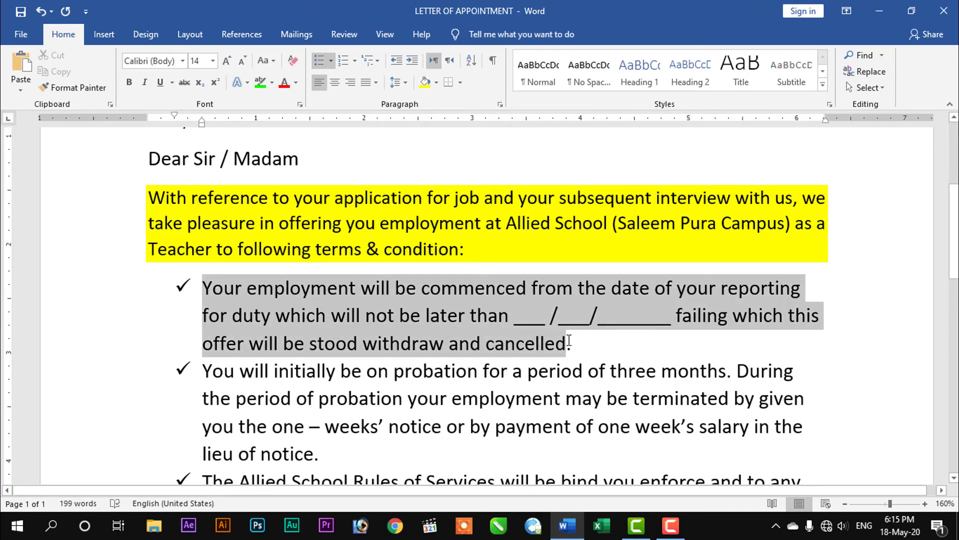
{"action": "left_click", "coordinate": [525, 344]}
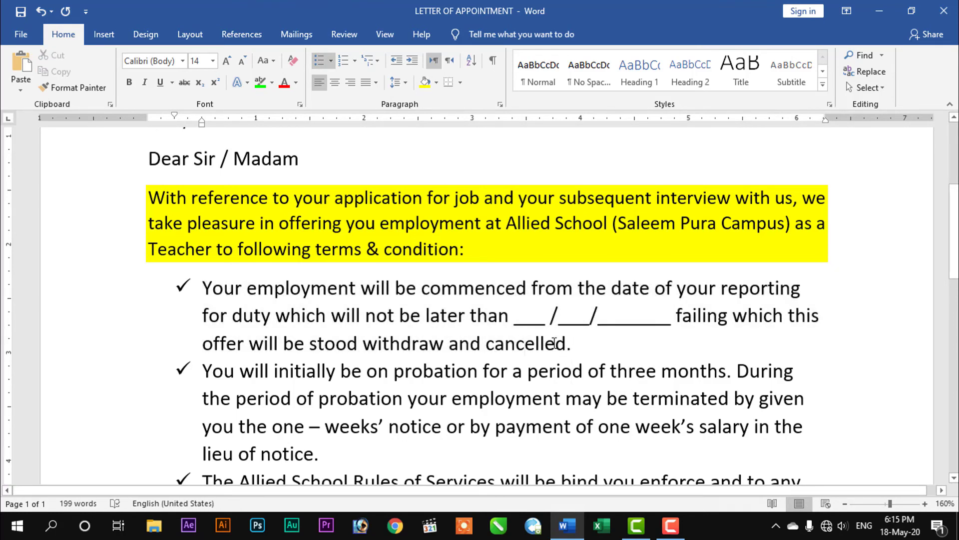
{"action": "left_click", "coordinate": [437, 82]}
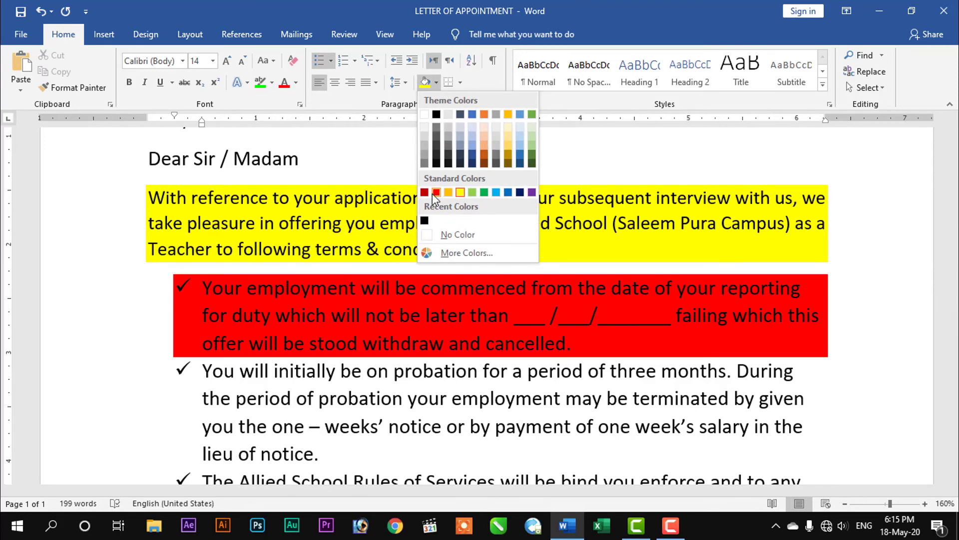
{"action": "left_click", "coordinate": [425, 193]}
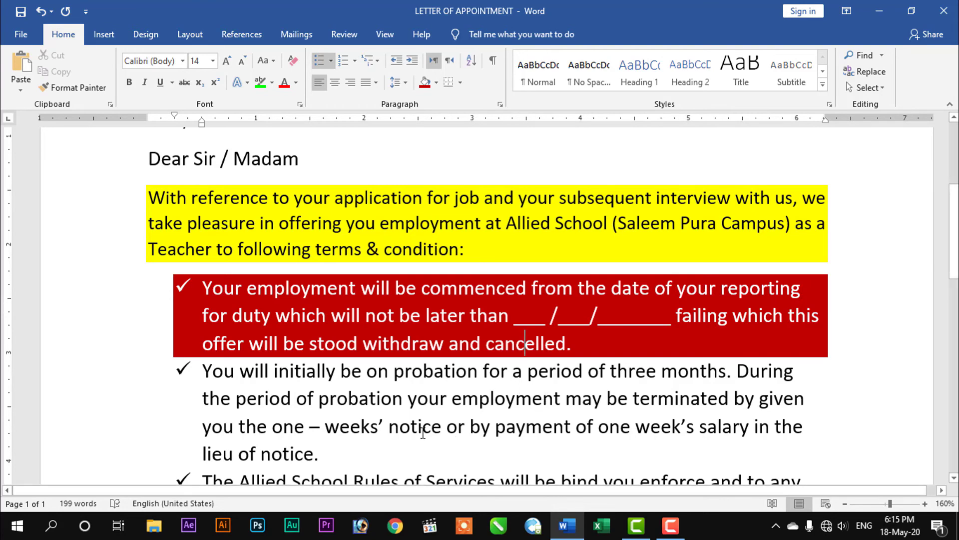
Shade the second bullet paragraph, beginning "You will initially be on probation", in standard dark blue
{"action": "scroll", "coordinate": [423, 432], "scroll_direction": "down", "scroll_amount": 2}
{"action": "left_click", "coordinate": [338, 413]}
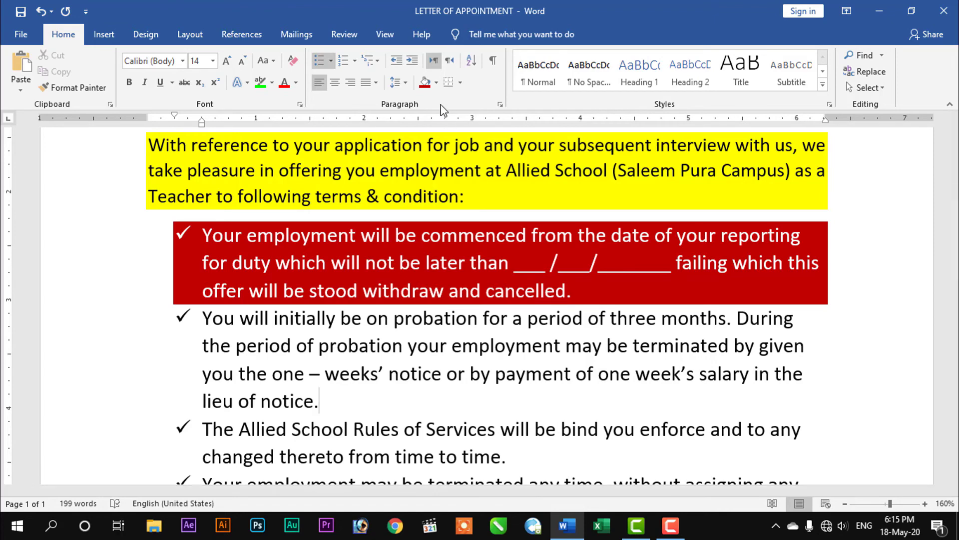
{"action": "left_click", "coordinate": [436, 83]}
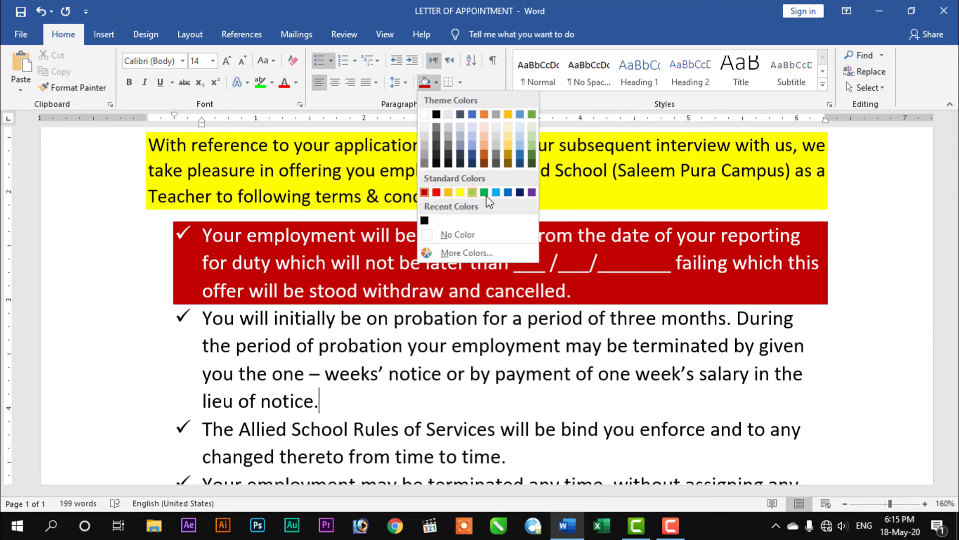
{"action": "left_click", "coordinate": [520, 192]}
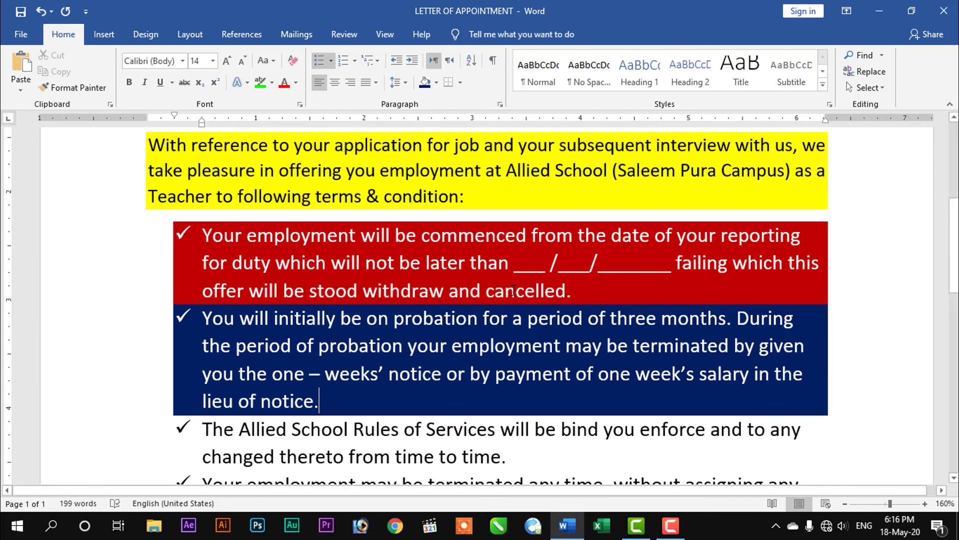
{"action": "scroll", "coordinate": [513, 290], "scroll_direction": "up", "scroll_amount": 1}
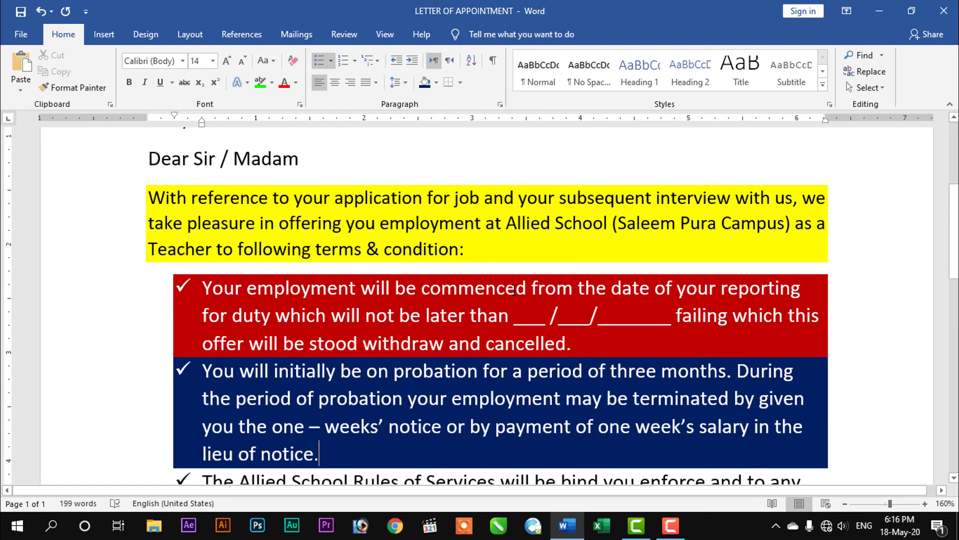